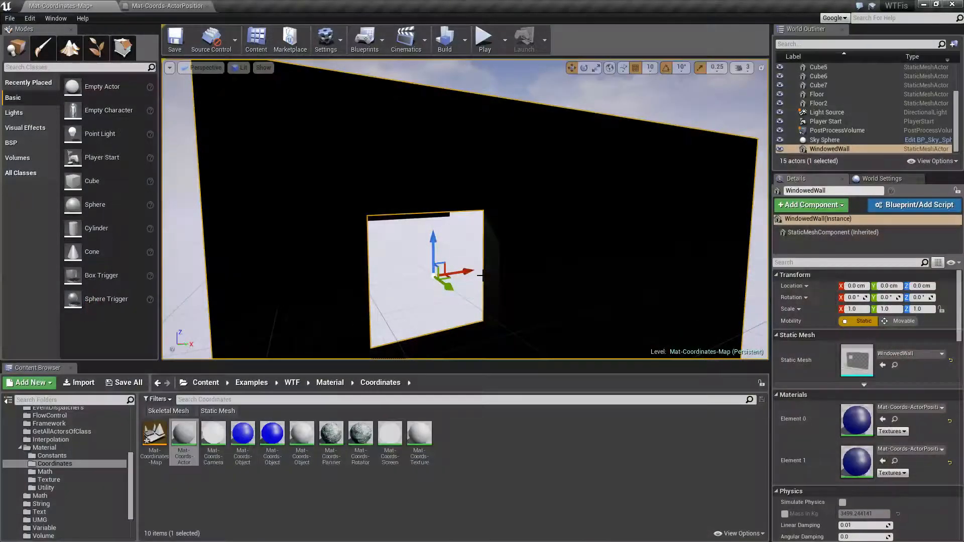
Remove the existing Actor Position node from the ActorPositionWS material graph.
right_click_drag(480, 275, 453, 241)
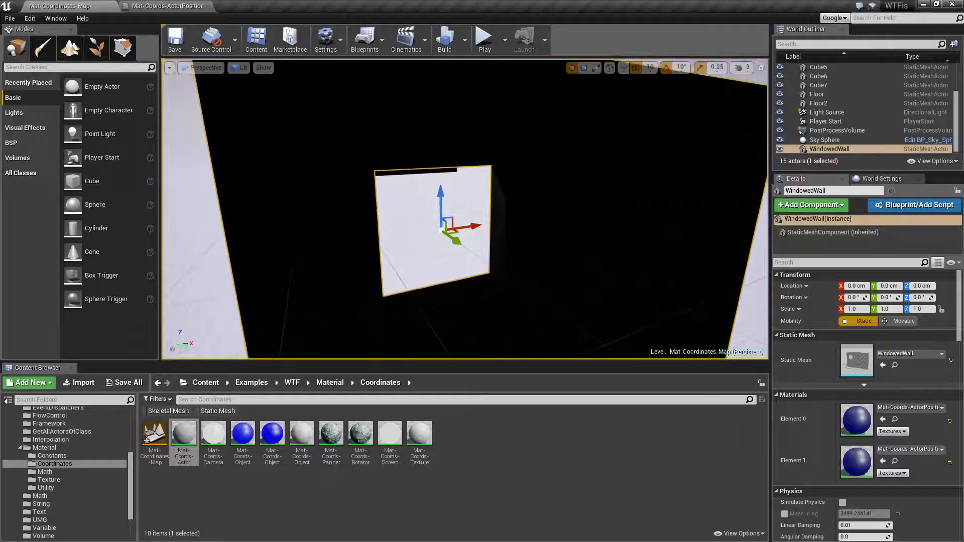
left_click(164, 5)
right_click_drag(374, 152, 430, 249)
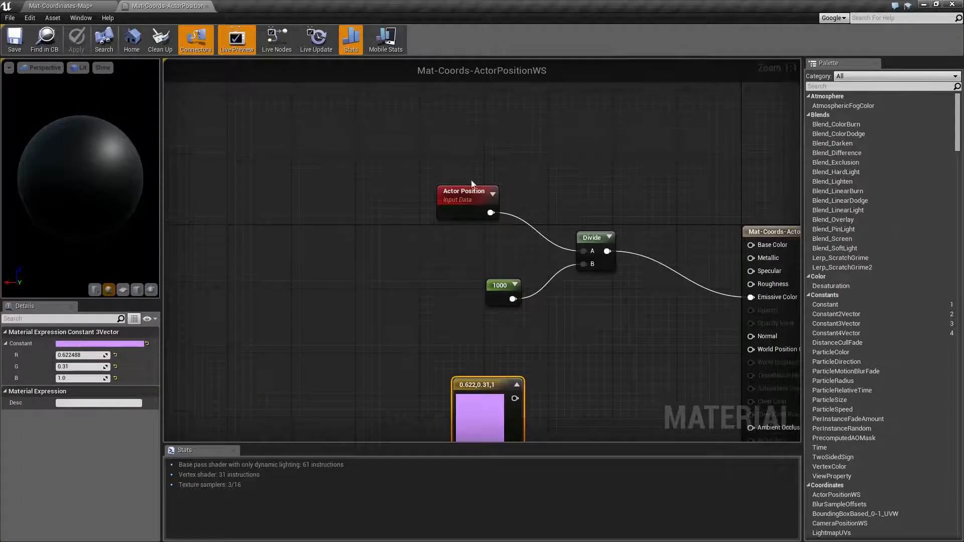
left_click(468, 195)
key("Delete")
Add a fresh ActorPositionWS node feeding Divide A, then return to the level.
right_click(441, 150)
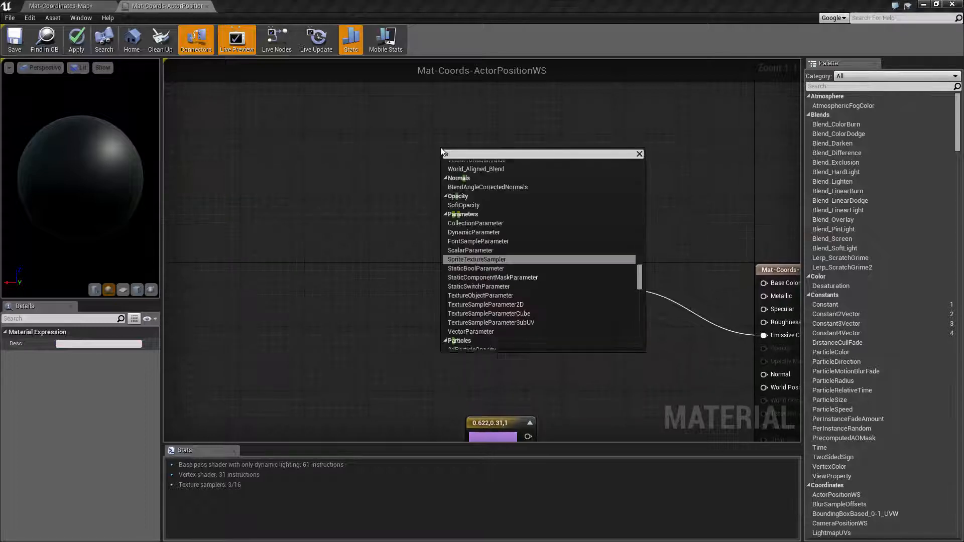
type("actor")
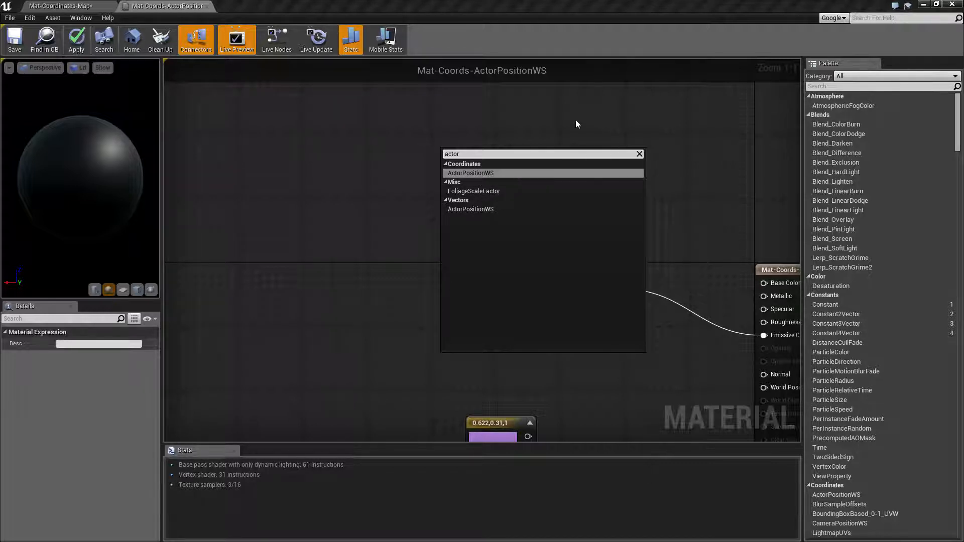
left_click(494, 175)
left_click(489, 242)
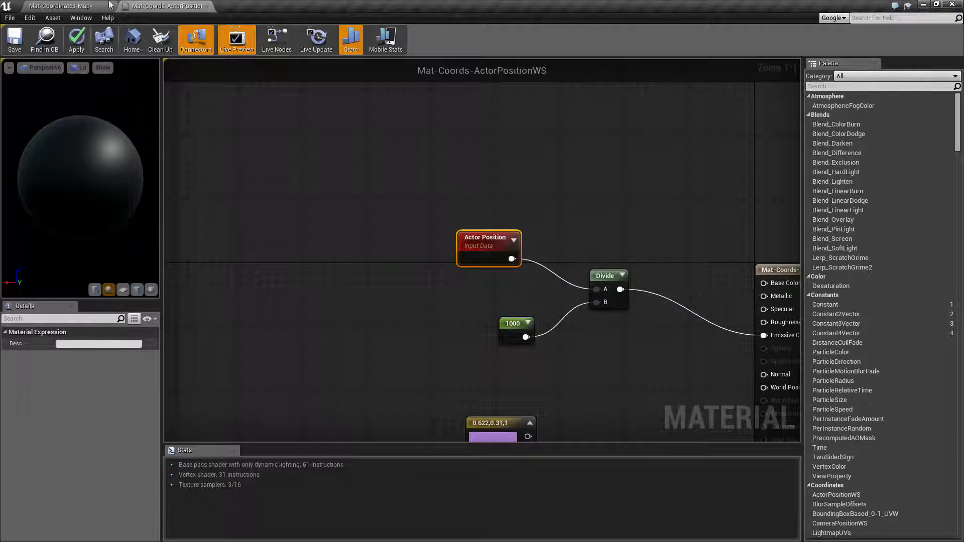
left_click(76, 5)
right_click_drag(467, 226, 422, 219)
Slide the windowed wall along the X axis with the gizmo, watching its colour change.
left_click(70, 5)
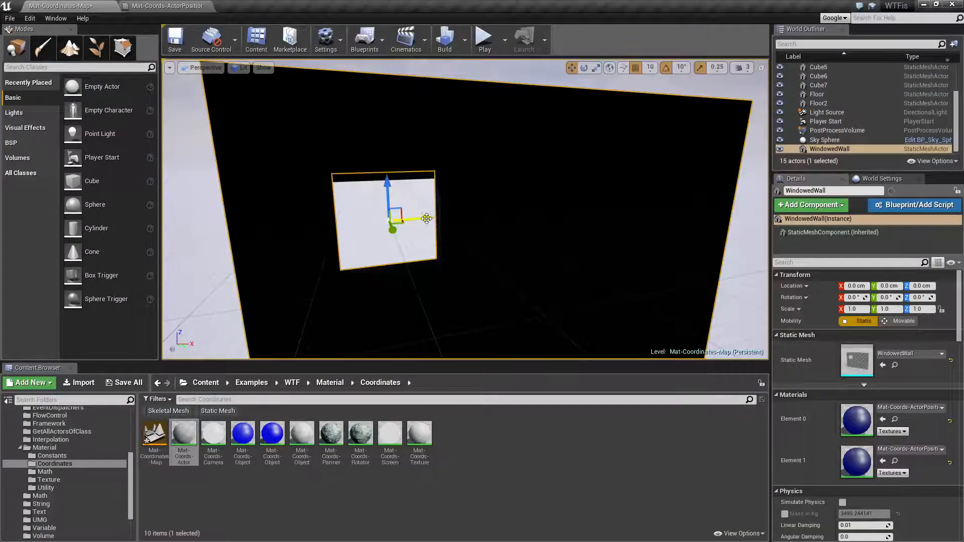
mouse_move(427, 218)
left_mouse_down()
mouse_move(413, 216)
mouse_move(551, 213)
mouse_move(520, 214)
left_mouse_up()
mouse_move(519, 213)
right_mouse_down()
mouse_move(482, 206)
mouse_move(527, 226)
right_mouse_up()
scroll(866, 339, "down", 2)
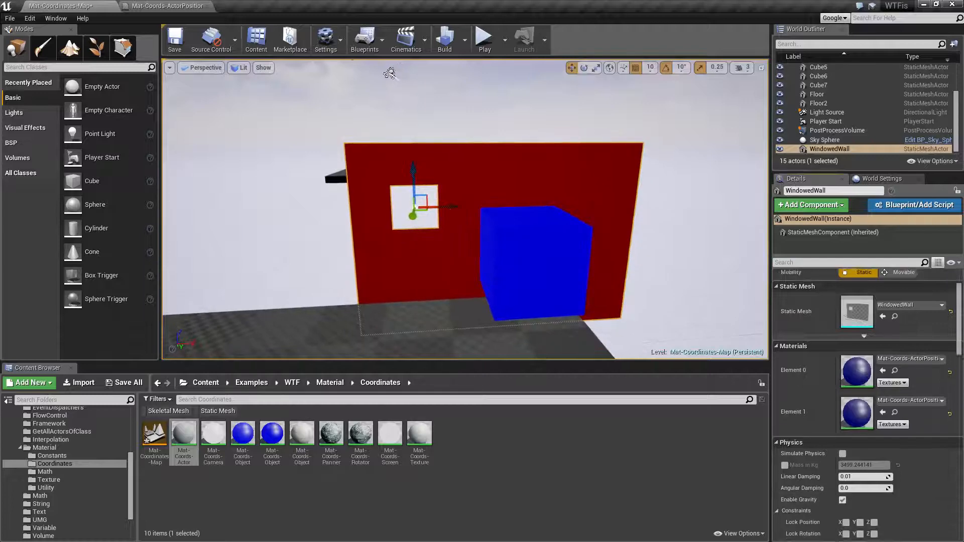
scroll(820, 316, "up", 2)
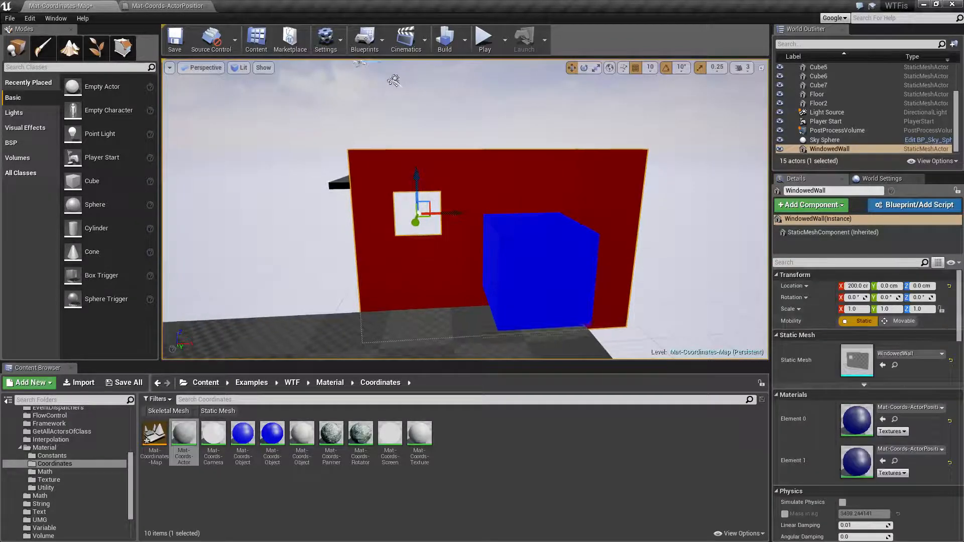
mouse_move(528, 226)
right_mouse_down()
mouse_move(384, 156)
mouse_move(421, 196)
mouse_move(467, 212)
right_mouse_up()
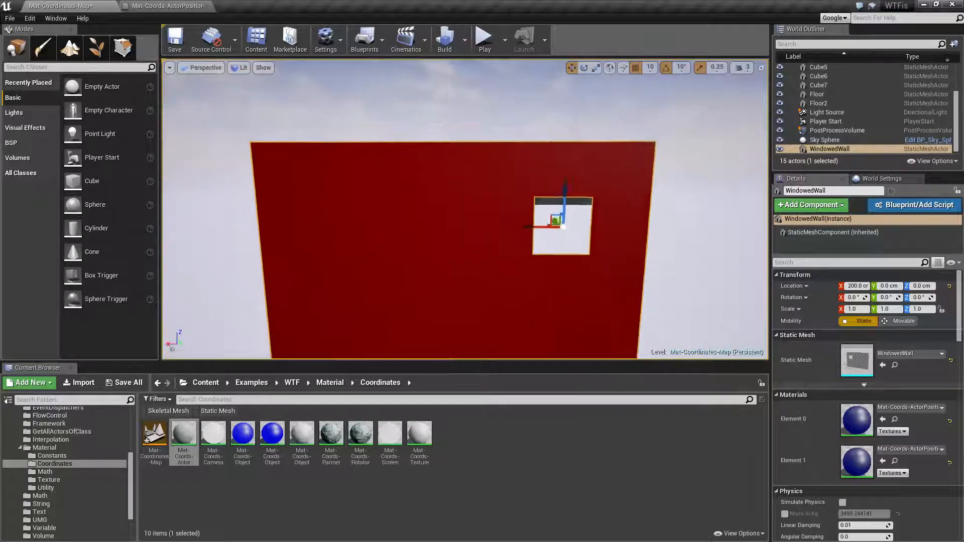
left_click_drag(573, 209, 448, 215)
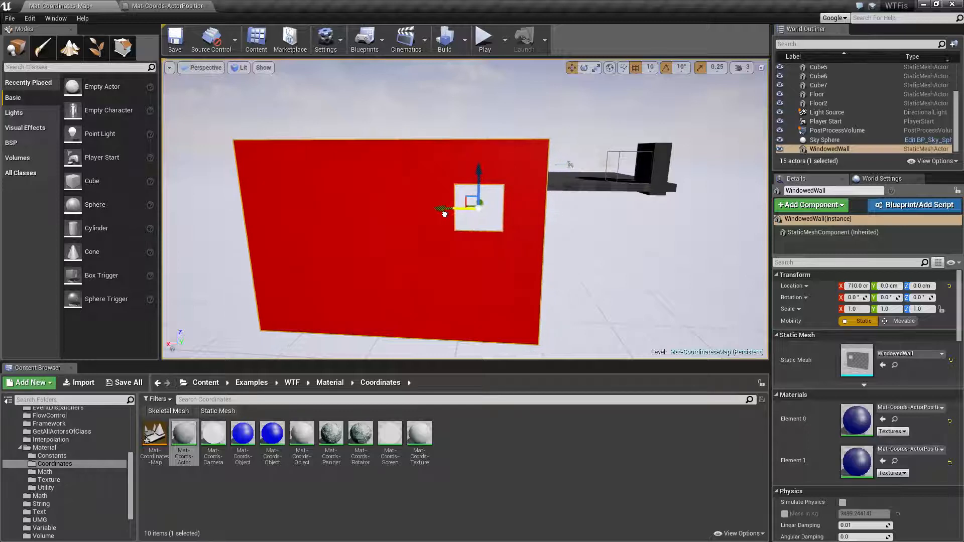
Set the wall's location to X 0, Y 0, Z 1000 cm in Details so it renders blue.
left_click(857, 286)
type("60")
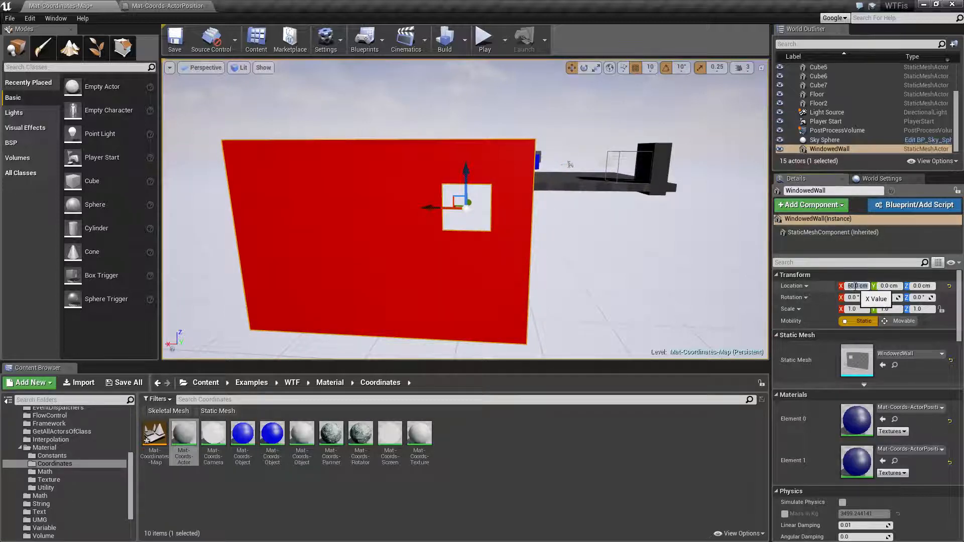
type("100")
key("Return")
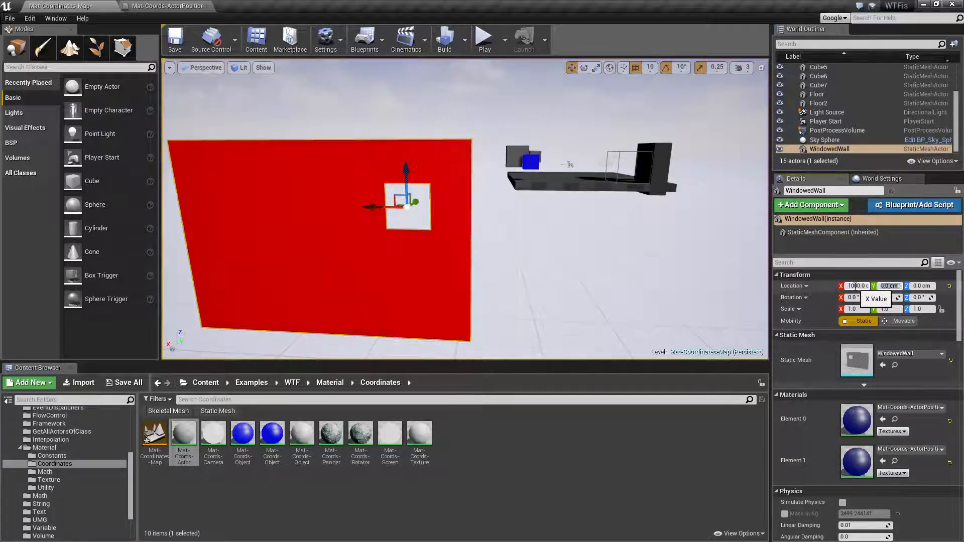
type("0")
key("Return")
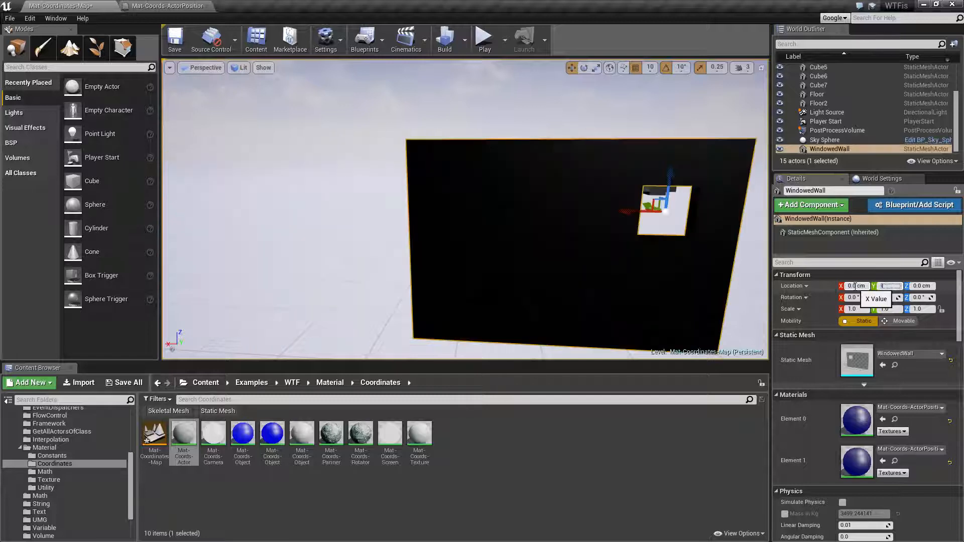
type("1000")
key("Return")
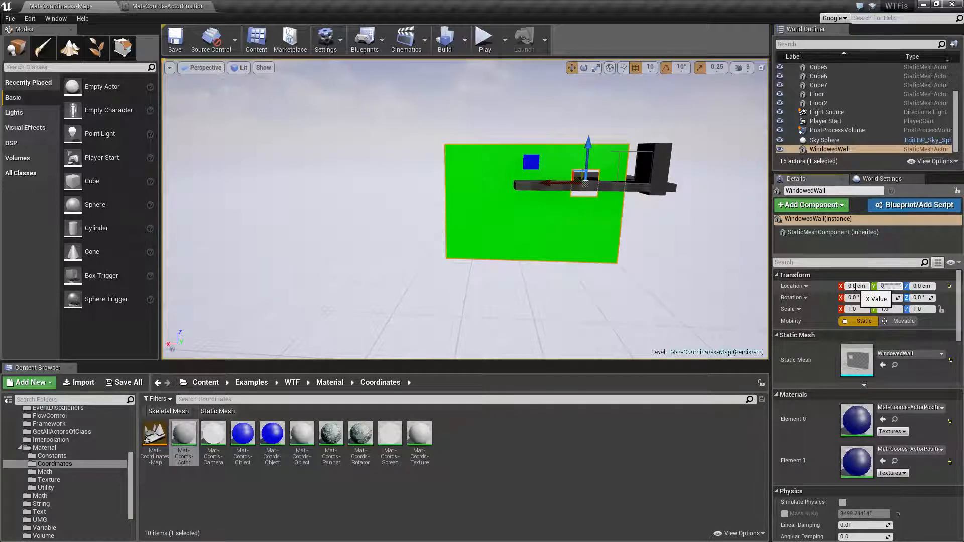
type("1000")
key("Return")
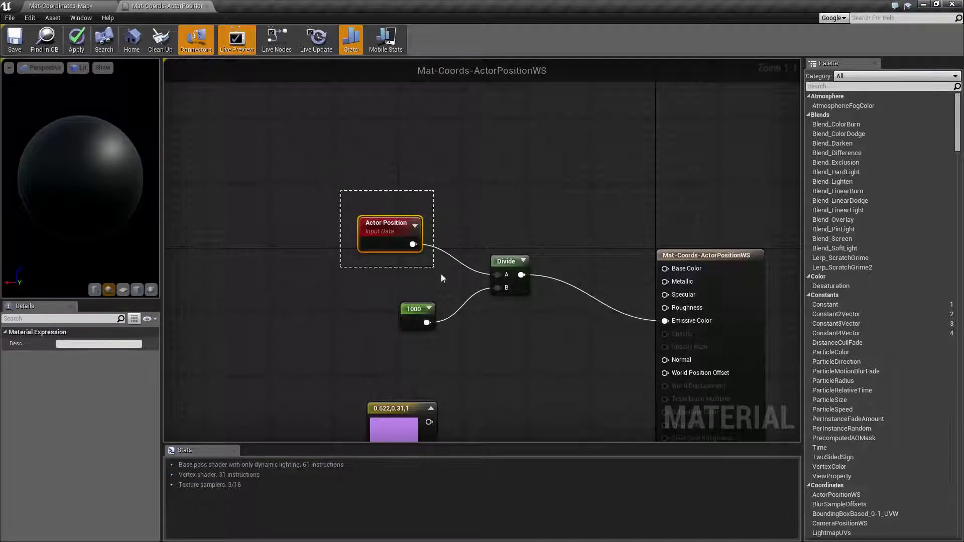
Inspect the Divide, 1000 and Actor Position nodes in the material graph.
left_click_drag(440, 274, 528, 337)
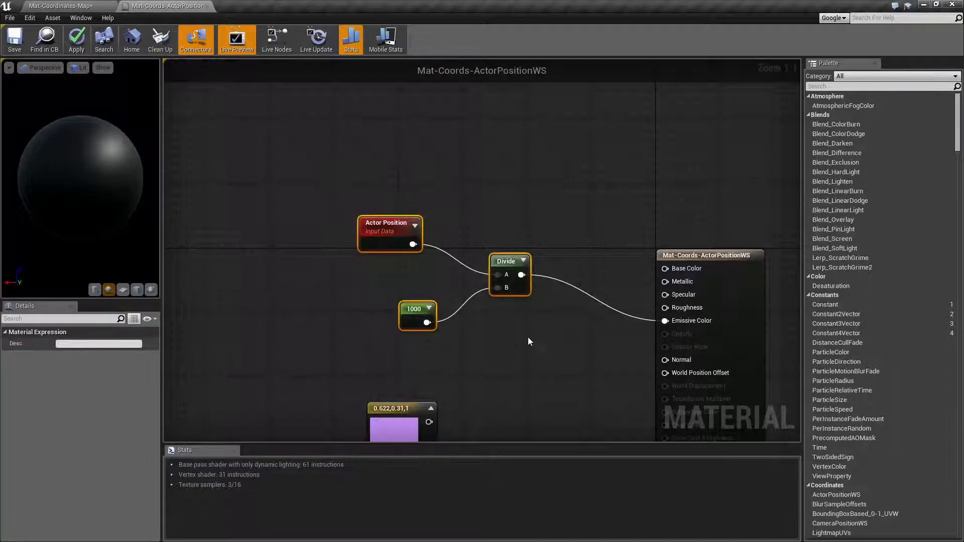
left_click(430, 283)
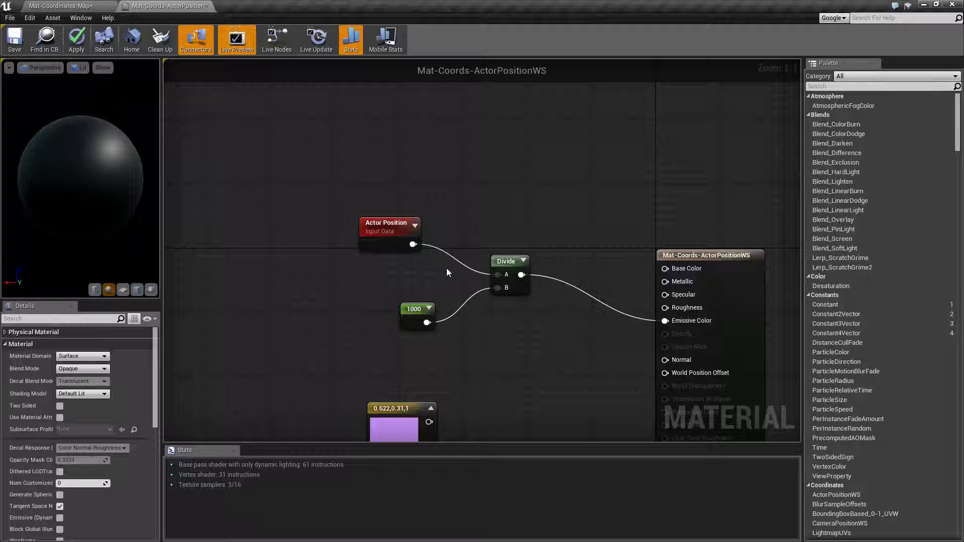
left_click(379, 224)
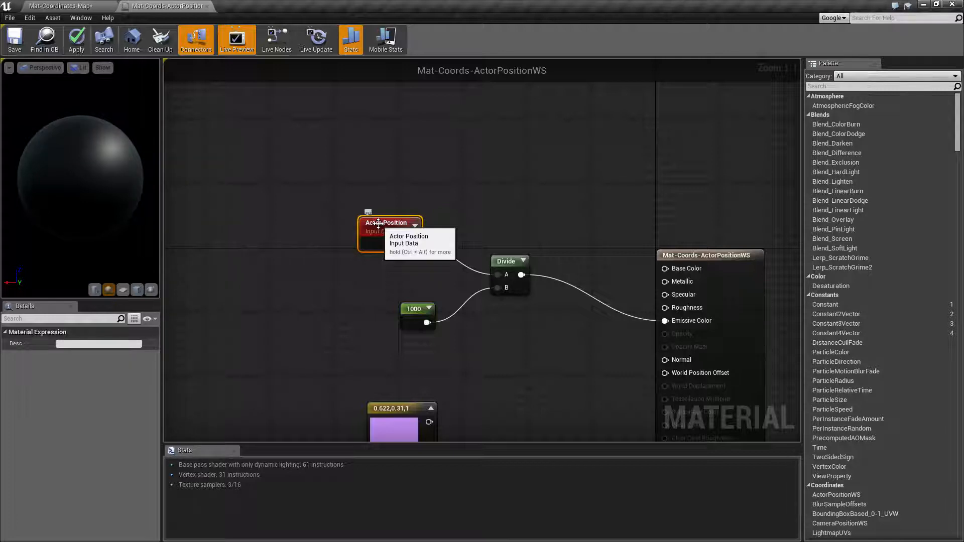
left_click(87, 6)
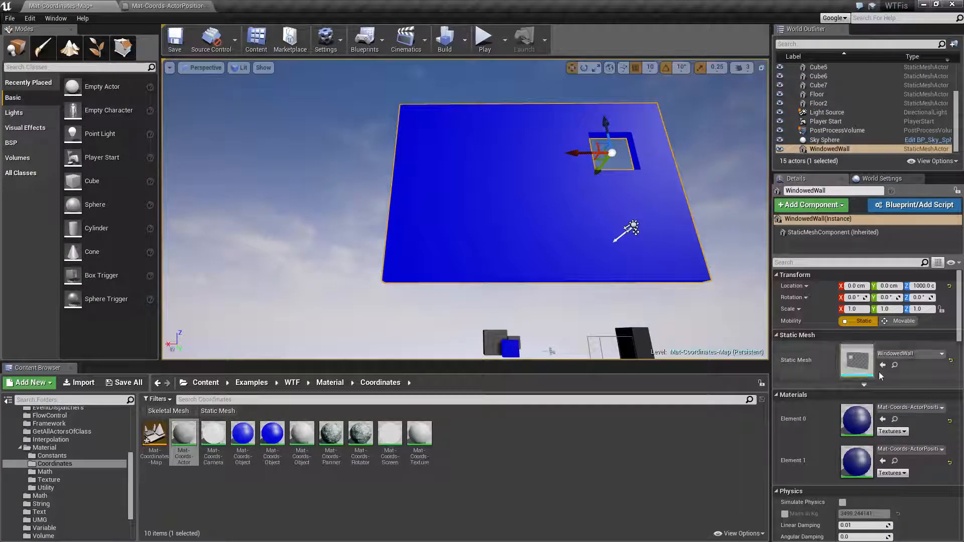
Reset the wall's location to 0, 0, 0 and frame it, then view the Mat-Coords-ActorPositionWS graph.
left_click(949, 286)
key("f")
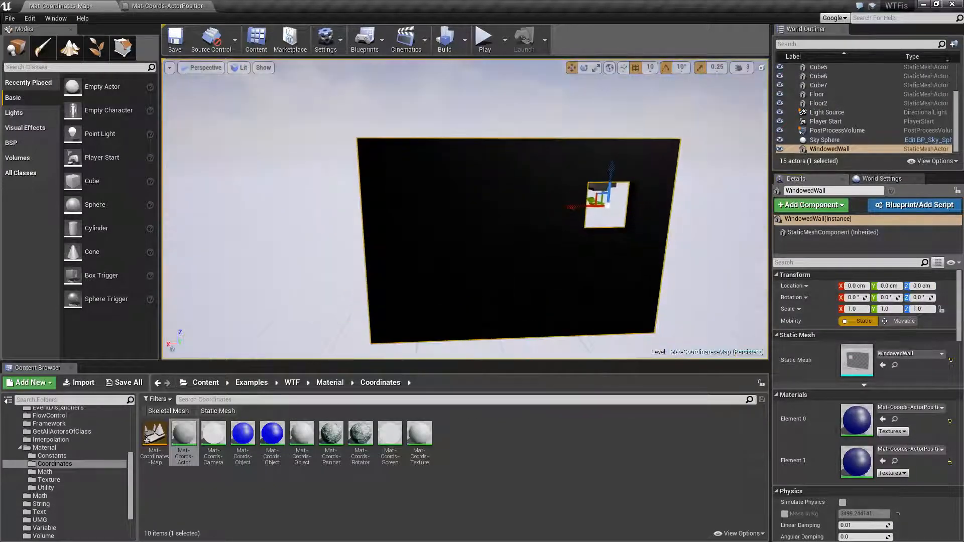
left_click(168, 6)
scroll(399, 285, "up", 2)
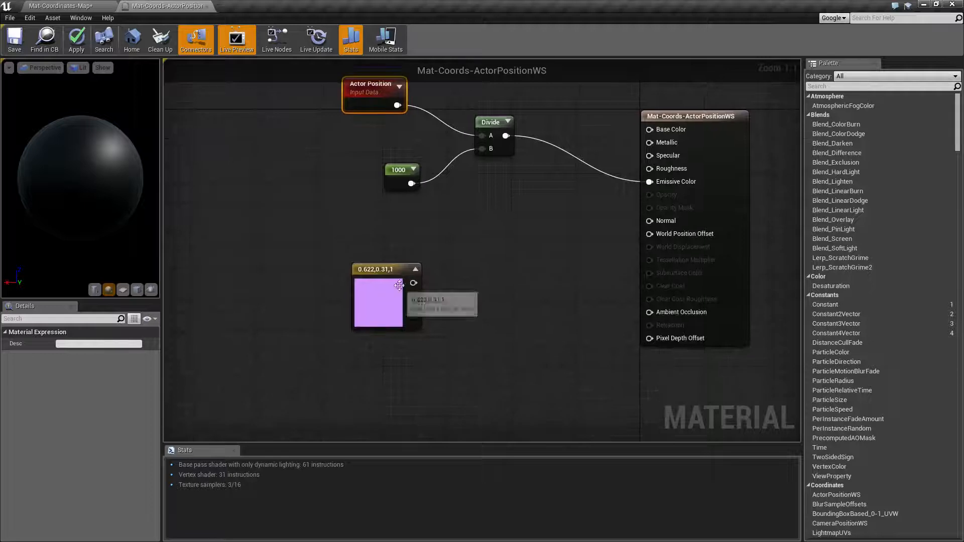
mouse_move(375, 271)
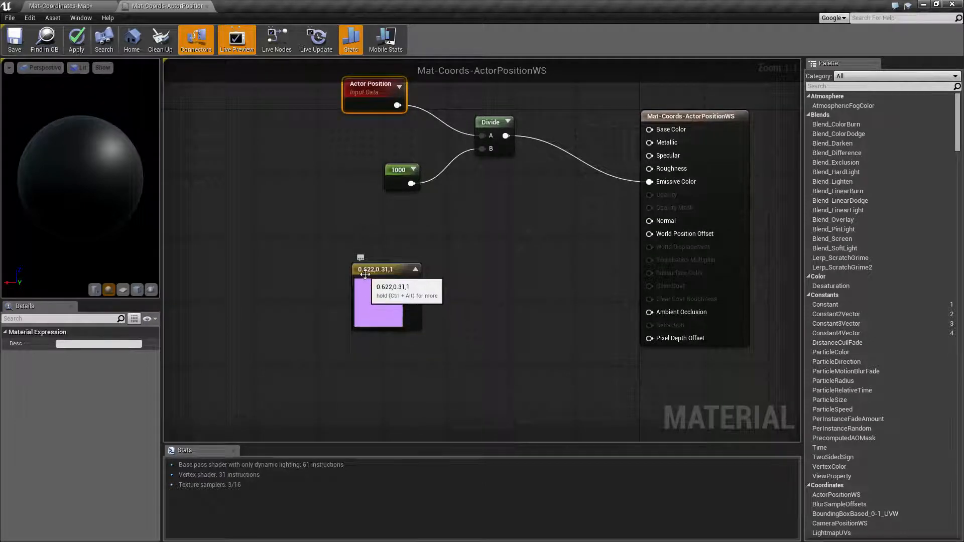
Set the purple constant to R 0.622, G 0.31, B 1.0 and apply the material.
left_click(377, 301)
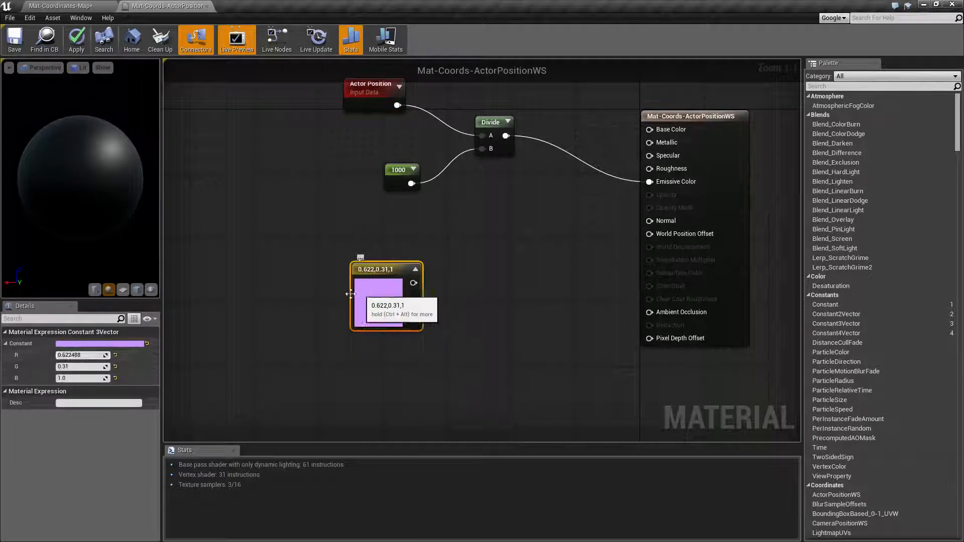
left_click(84, 355)
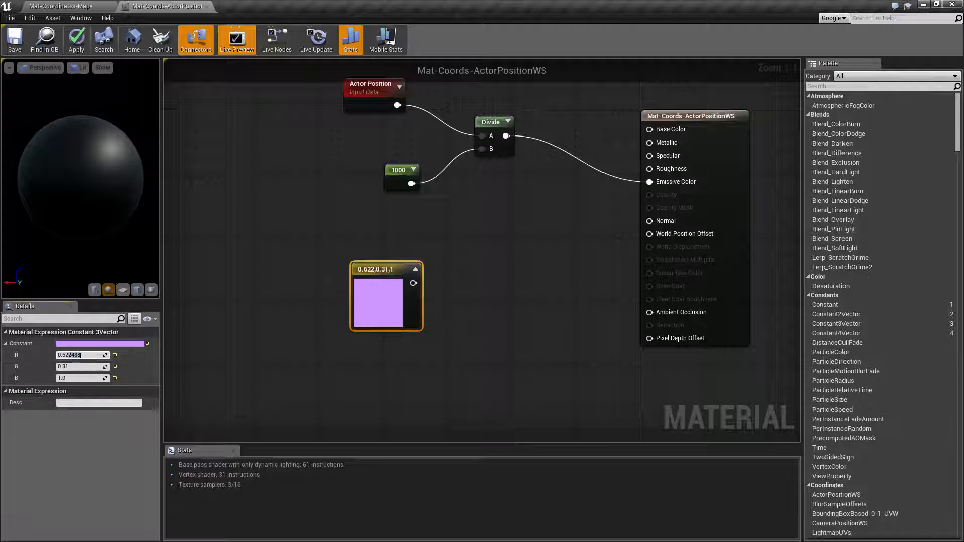
type("0.622")
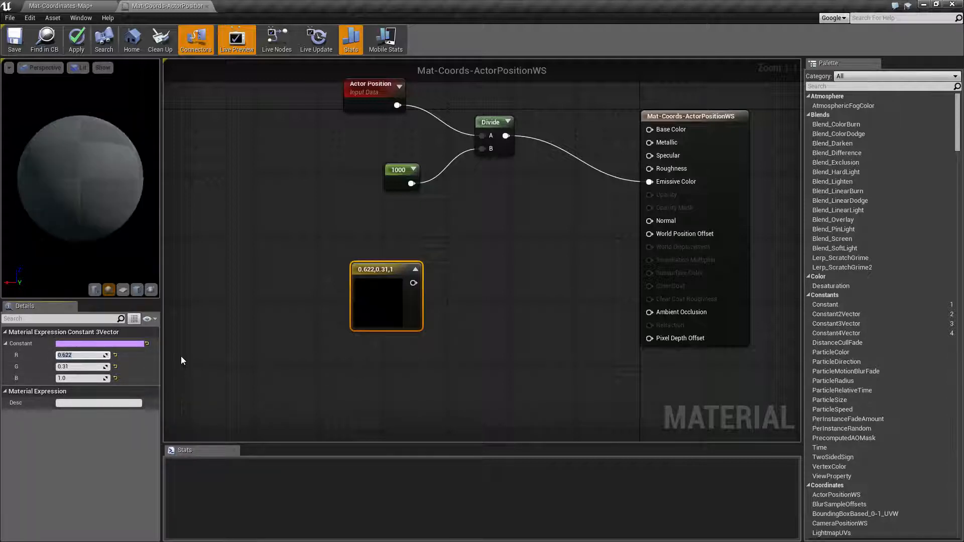
left_click(80, 379)
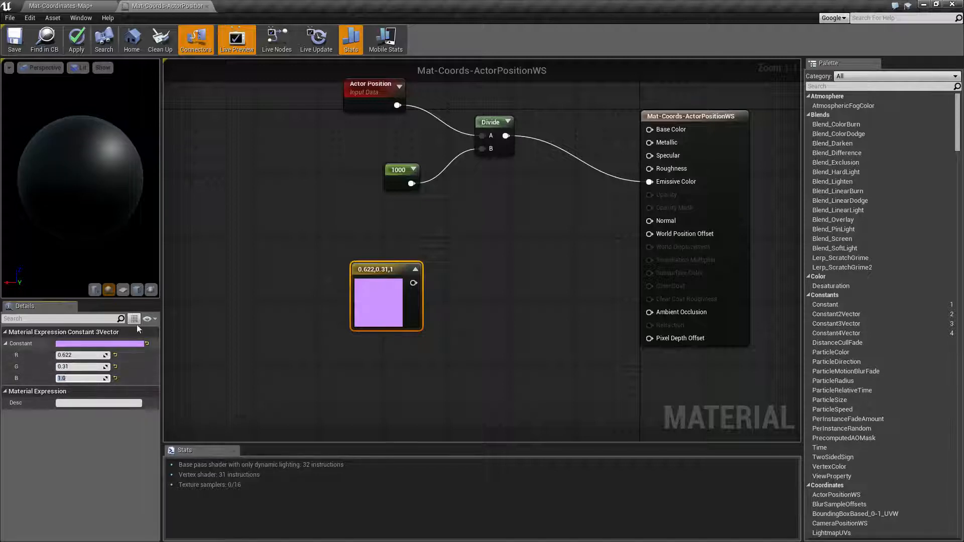
left_click(76, 39)
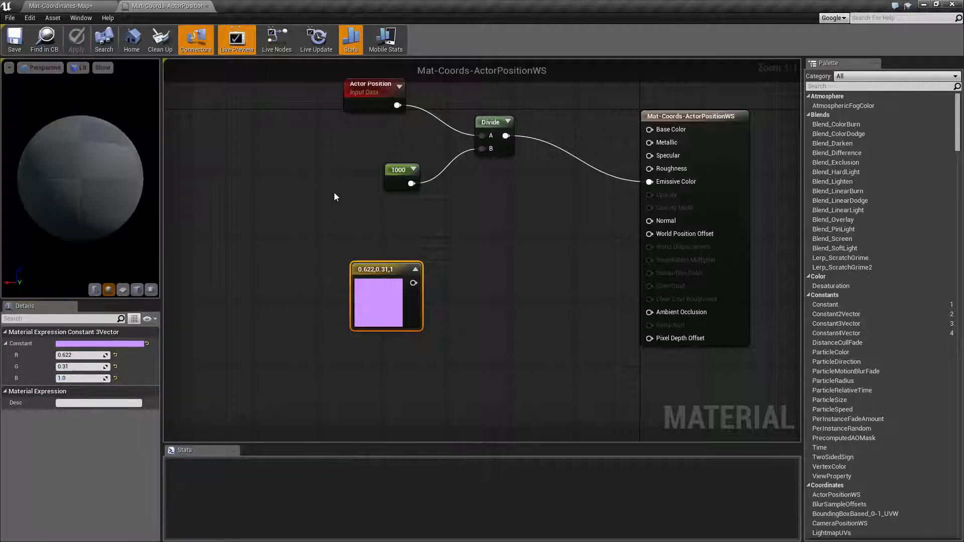
Review the 1000 constant and the purple constant nodes in the graph.
right_click_drag(333, 196, 411, 179)
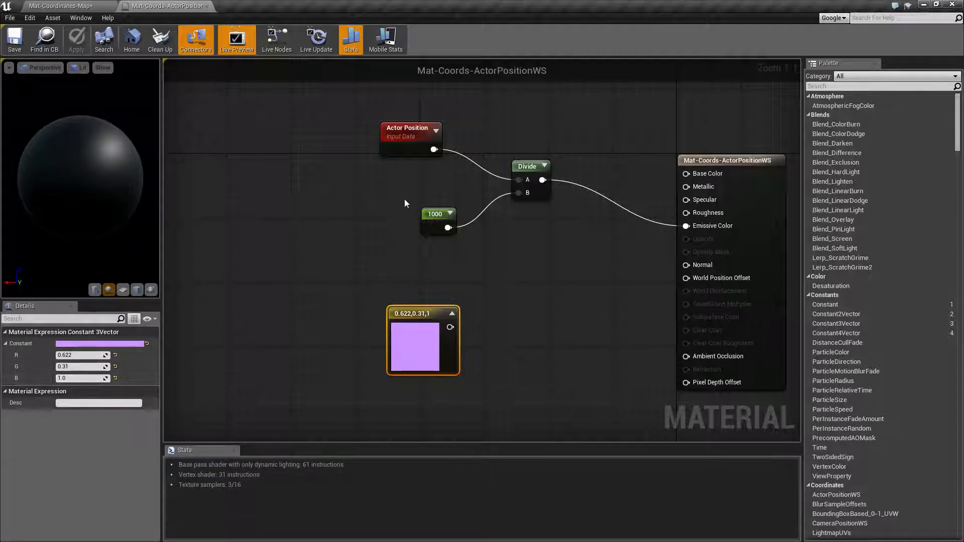
left_click(437, 222)
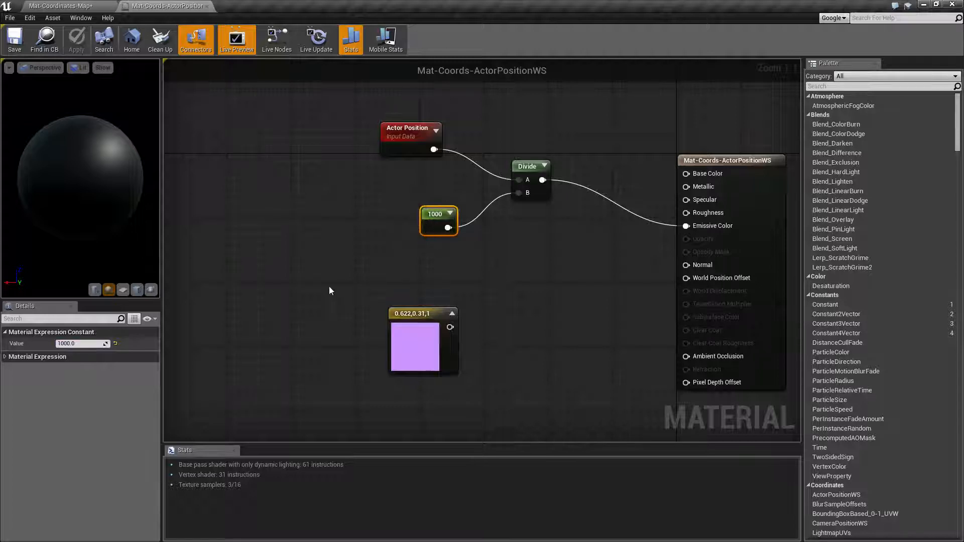
left_click(411, 314)
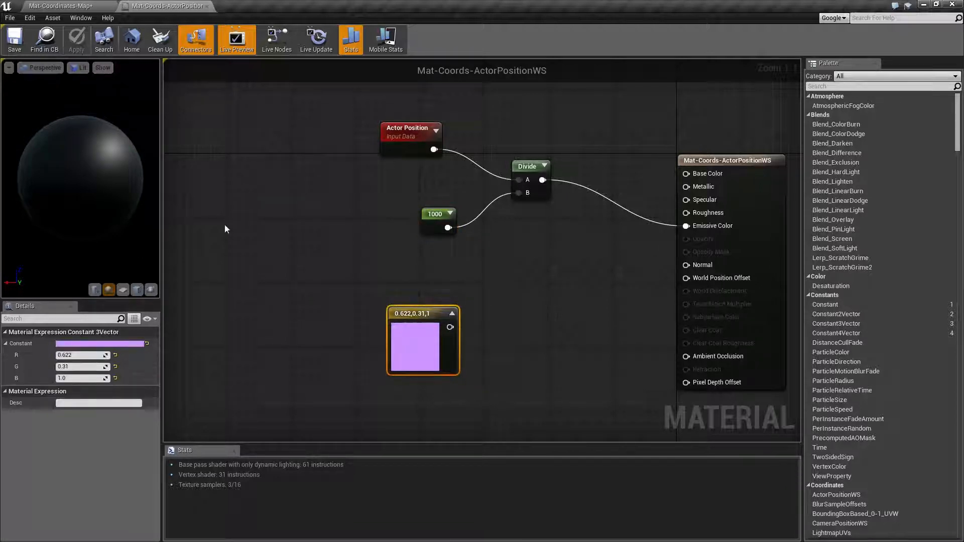
Move the wall to X 622, Y 310, Z 1000 cm so it renders lilac like the constant.
left_click(60, 5)
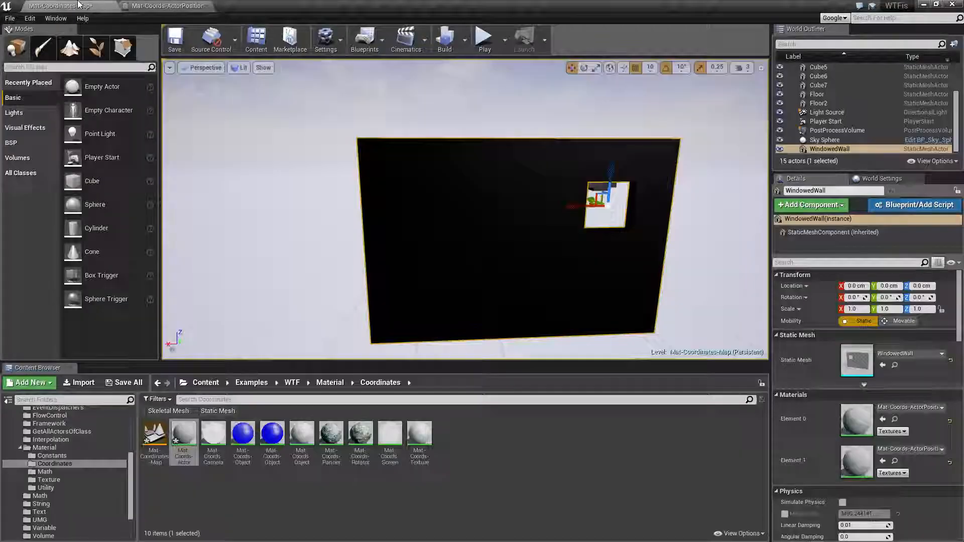
left_click(858, 286)
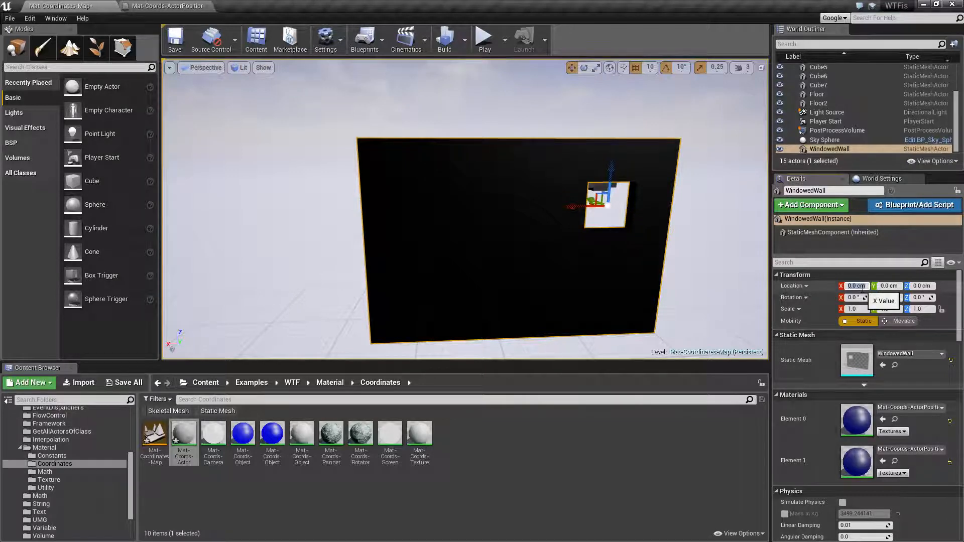
type("622")
key("Tab")
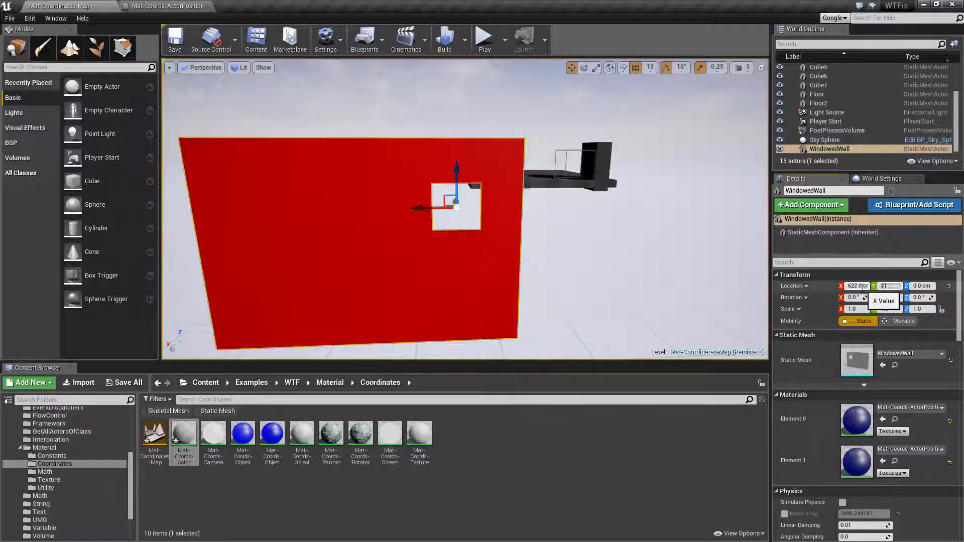
type("310")
key("Tab")
type("1000")
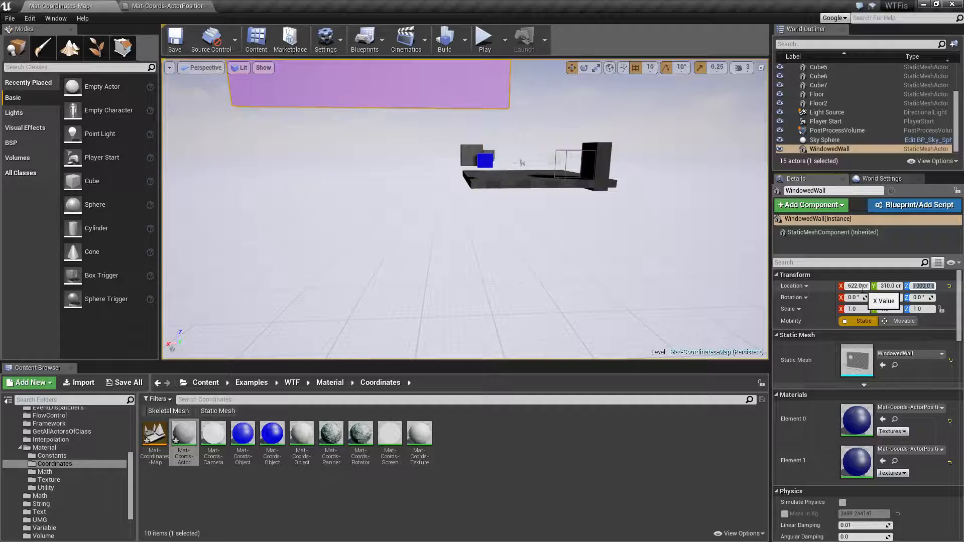
key("Return")
key("f")
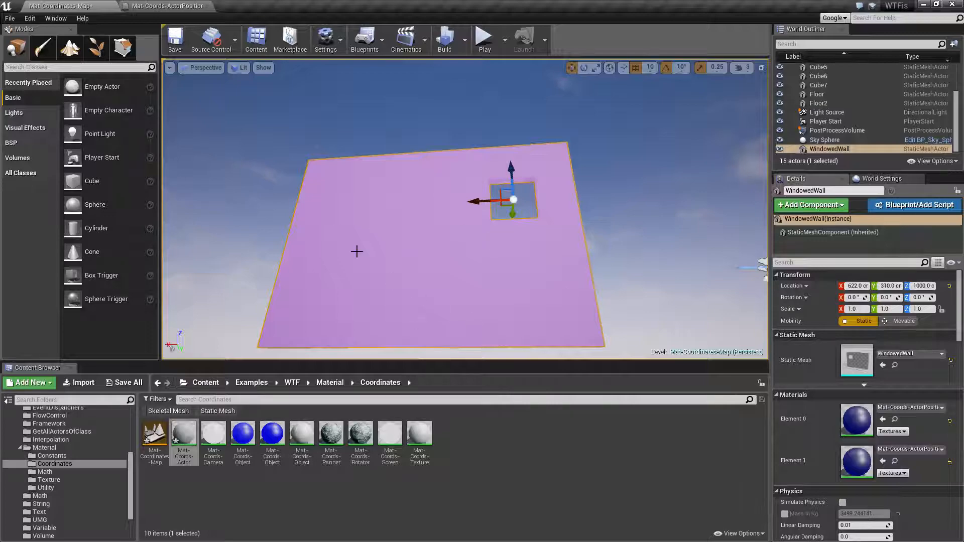
left_click(168, 5)
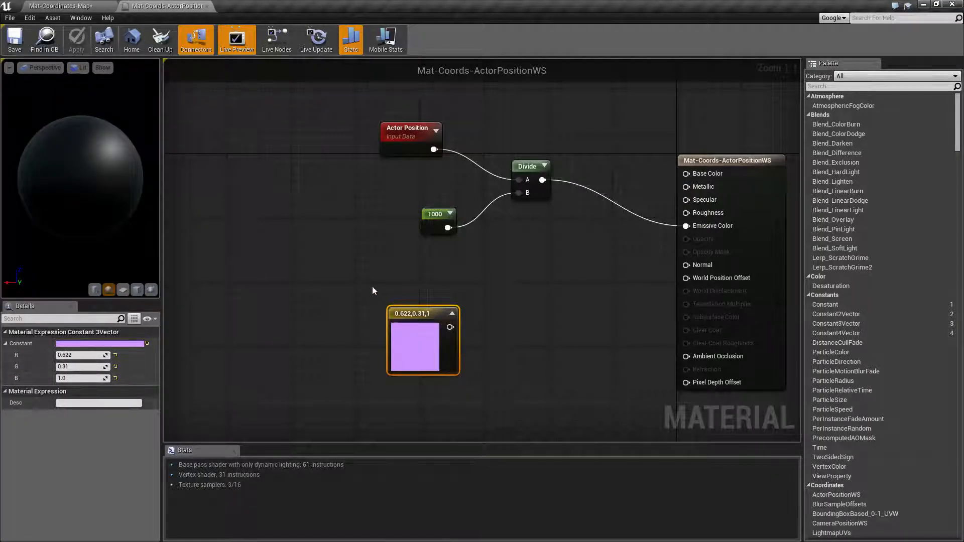
left_click(81, 6)
scroll(543, 233, "up", 3)
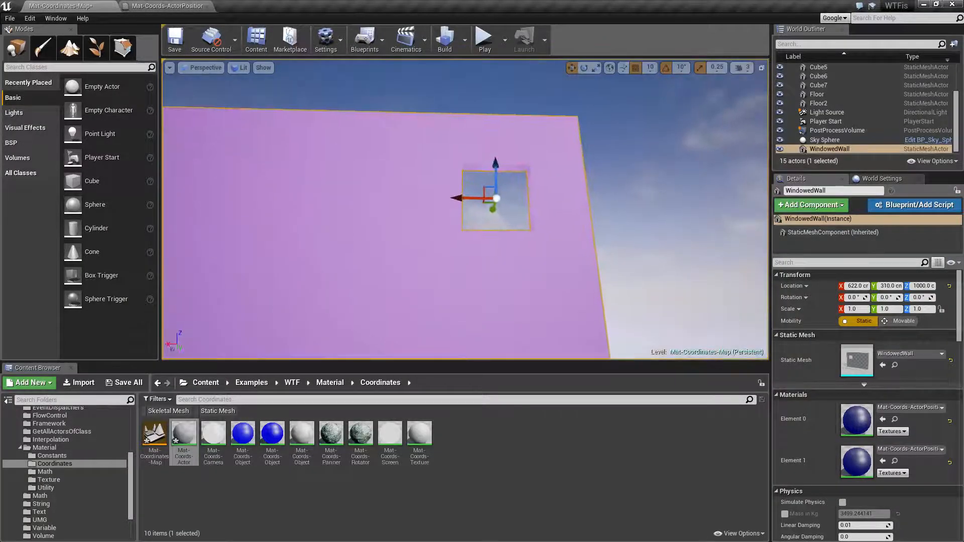
right_click_drag(452, 226, 484, 217)
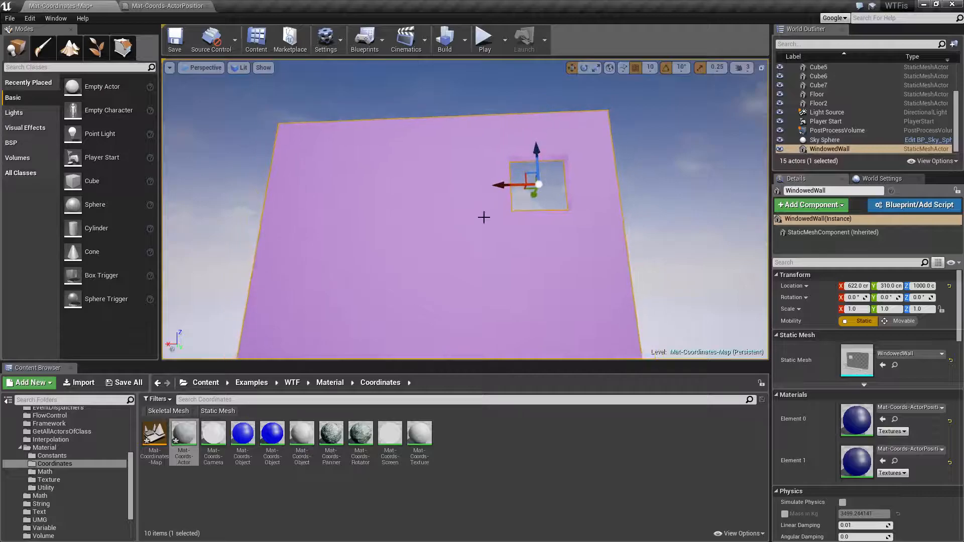
left_click(158, 5)
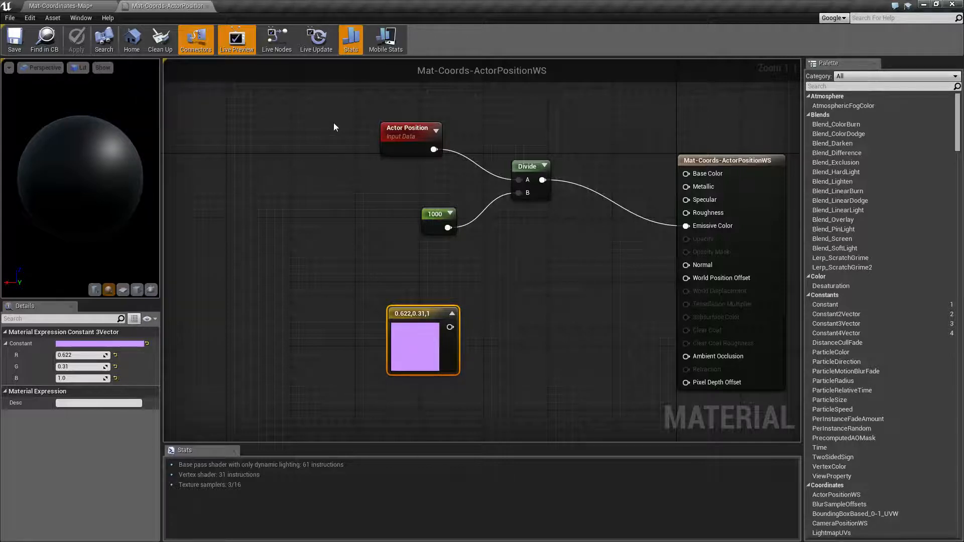
right_click_drag(349, 270, 345, 214)
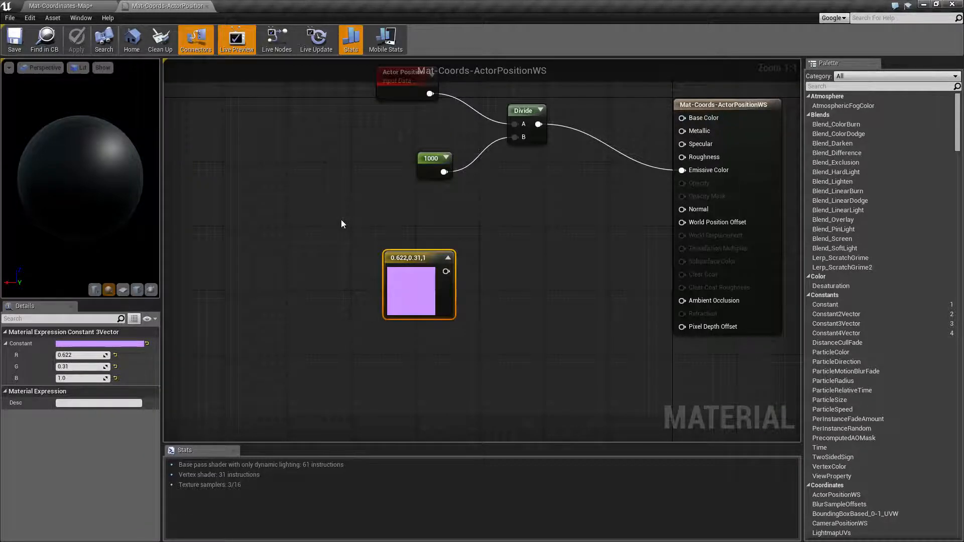
right_click_drag(341, 219, 396, 270)
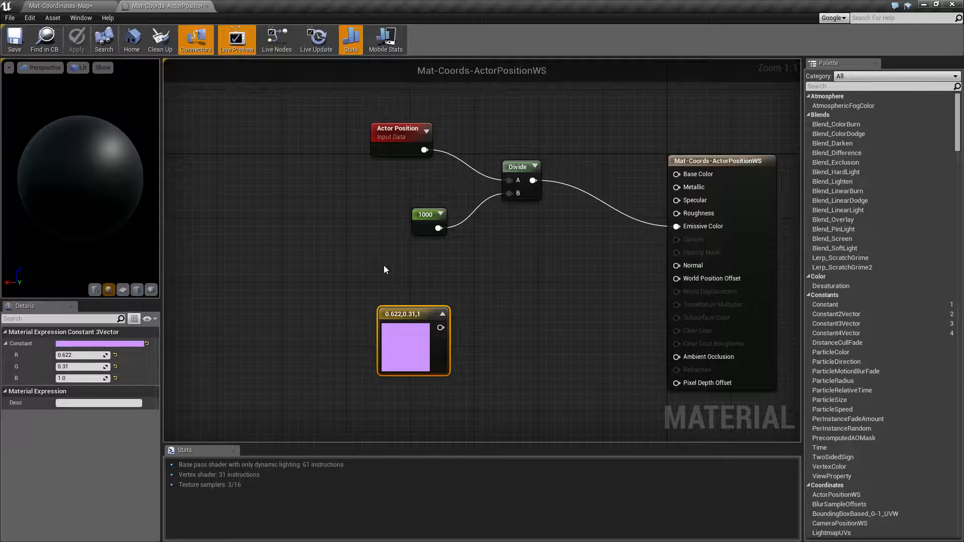